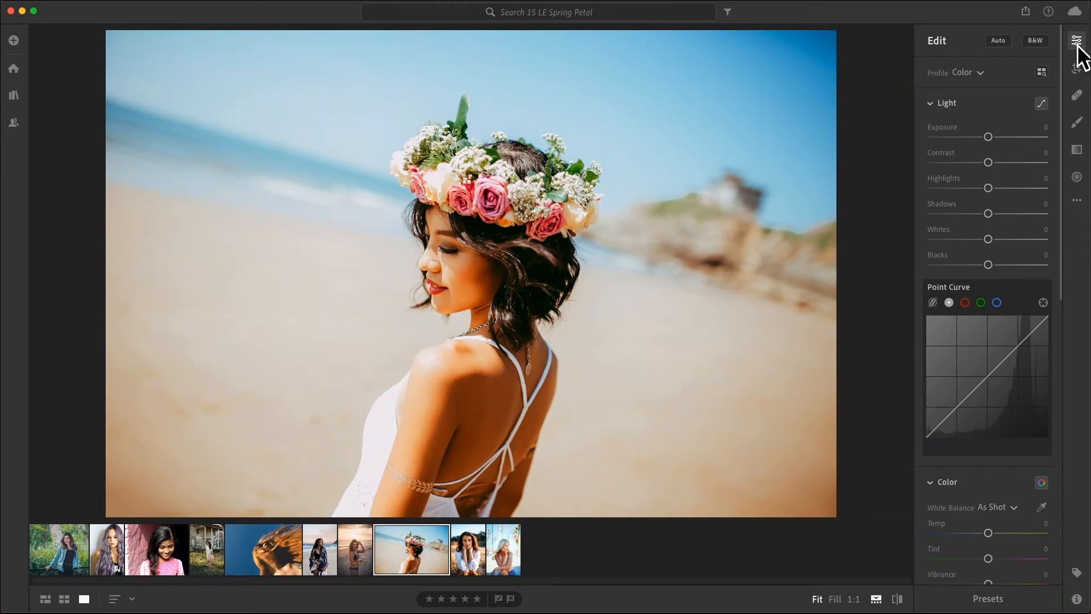
# Set Highlights to −70 and Shadows to +70 for the beach portrait.
pyautogui.moveTo(989, 192); pyautogui.dragTo(954, 198)
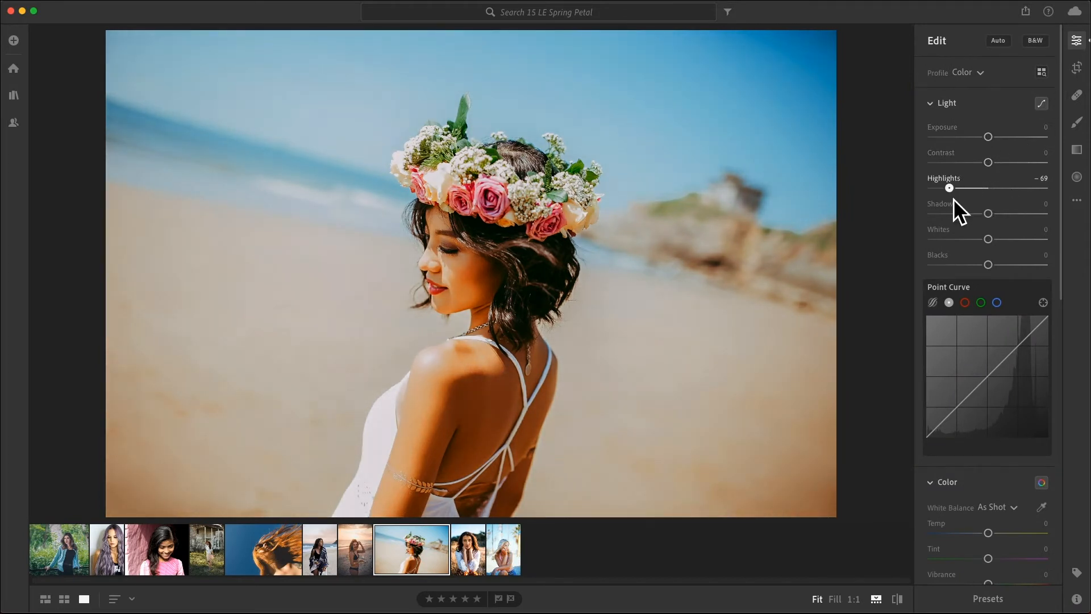
pyautogui.moveTo(955, 194); pyautogui.dragTo(1030, 215)
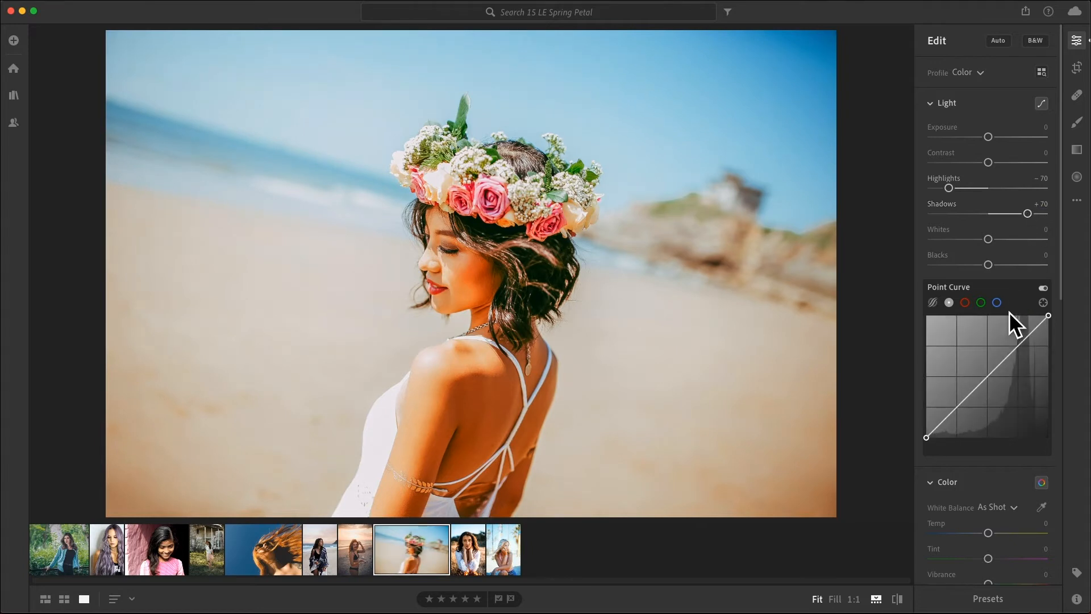
# Shape the RGB point curve by lifting the black point slightly and adding raised midtone and upper-highlight points.
pyautogui.click(1045, 109)
pyautogui.click(1044, 109)
pyautogui.moveTo(928, 438); pyautogui.dragTo(930, 435)
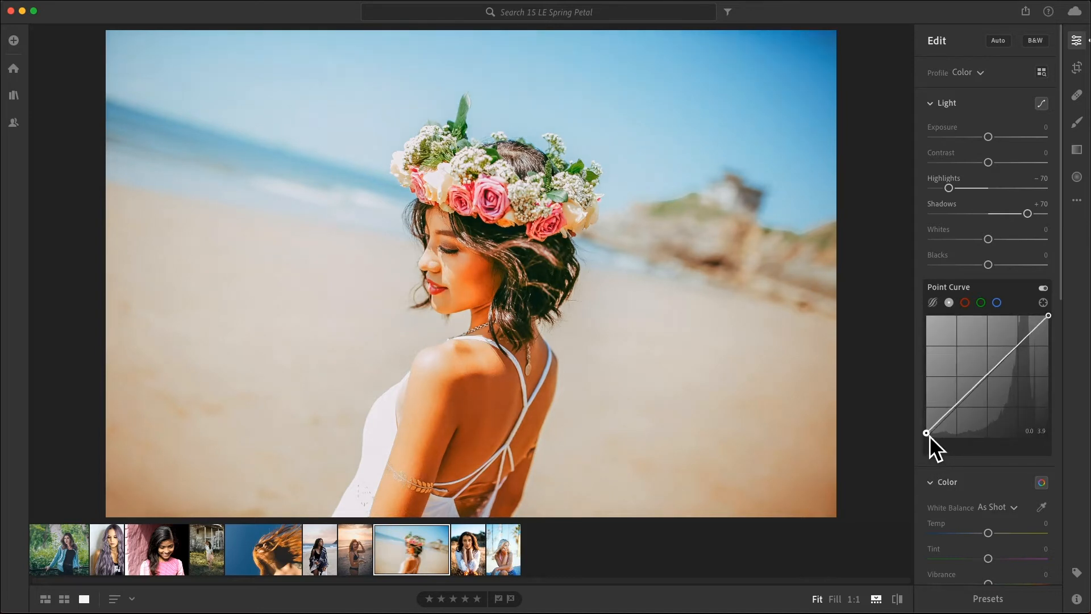
pyautogui.click(988, 377)
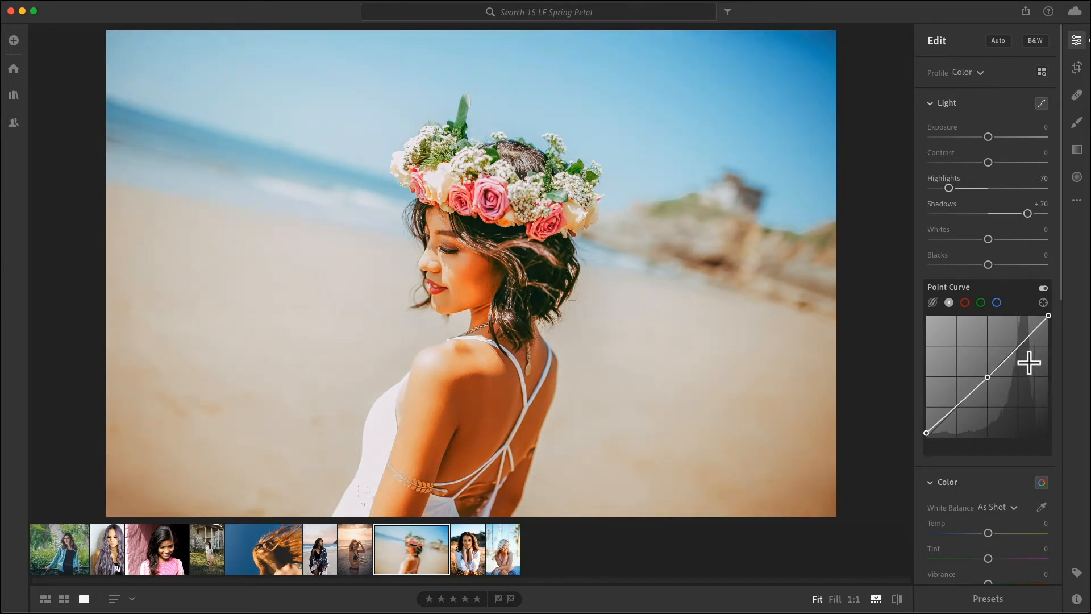
pyautogui.moveTo(1022, 350); pyautogui.dragTo(1022, 346)
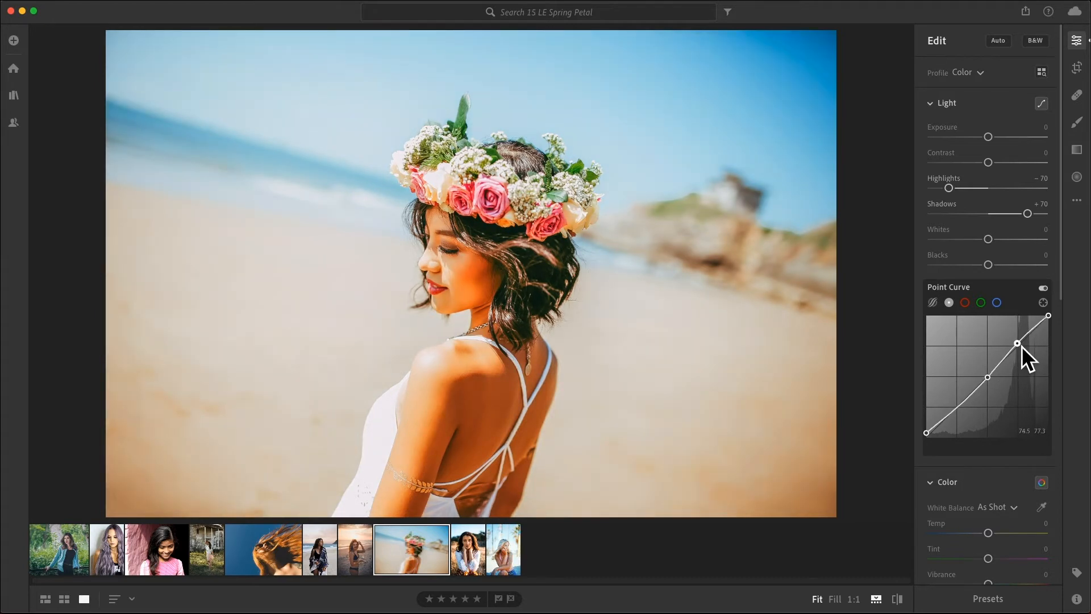
# Nudge the midpoints of the red and green channel curves slightly upward.
pyautogui.click(968, 306)
pyautogui.moveTo(990, 382); pyautogui.dragTo(991, 378)
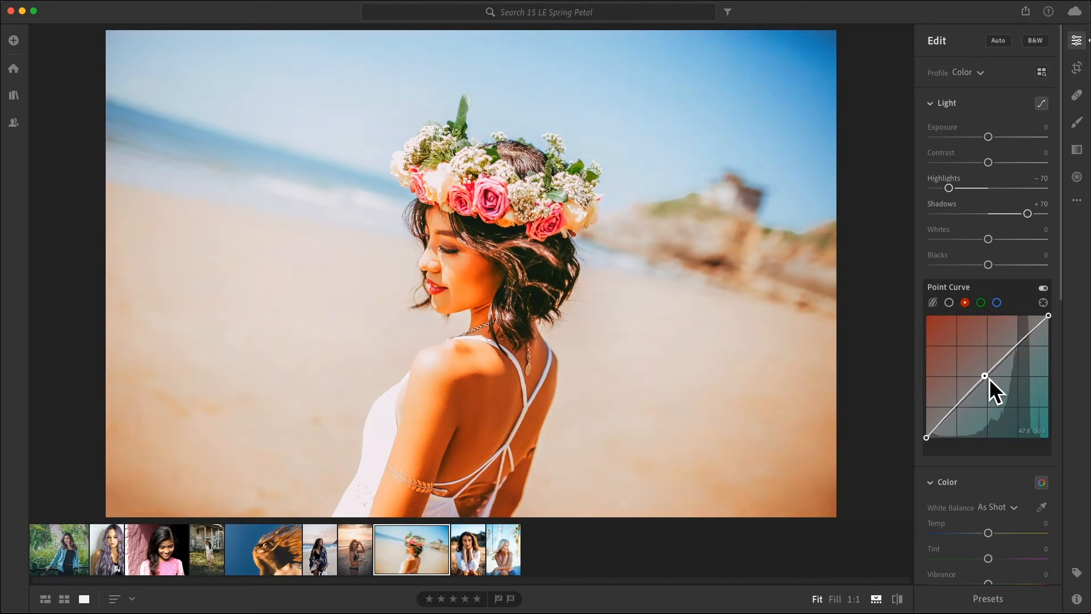
pyautogui.click(983, 305)
pyautogui.click(989, 378)
pyautogui.moveTo(991, 379); pyautogui.dragTo(989, 379)
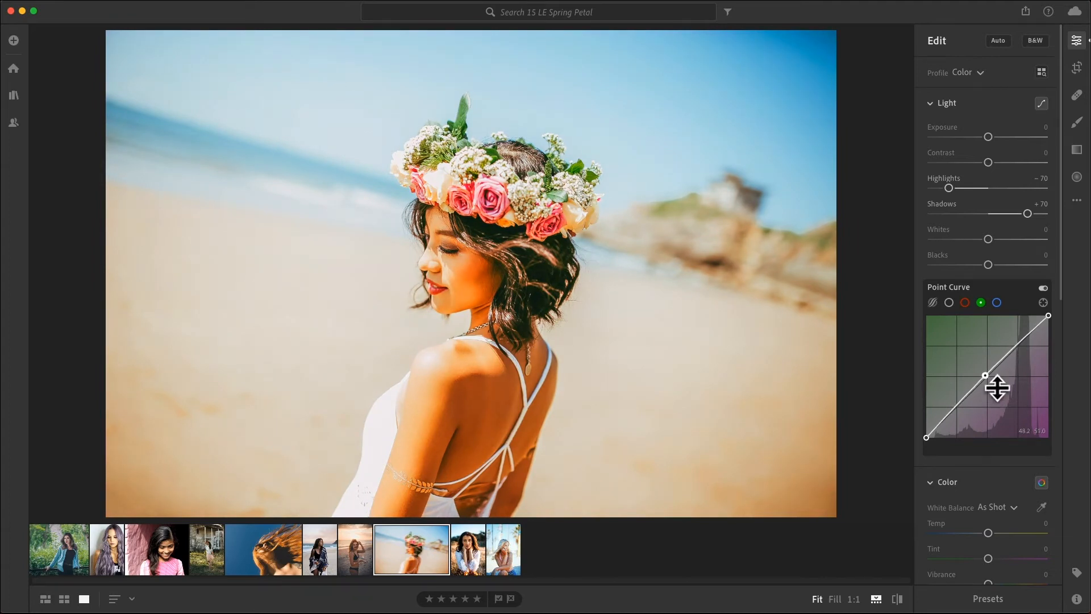
# Toggle the point curve off and on to compare, then set Vibrance to +46 and Saturation to −44.
pyautogui.click(1044, 289)
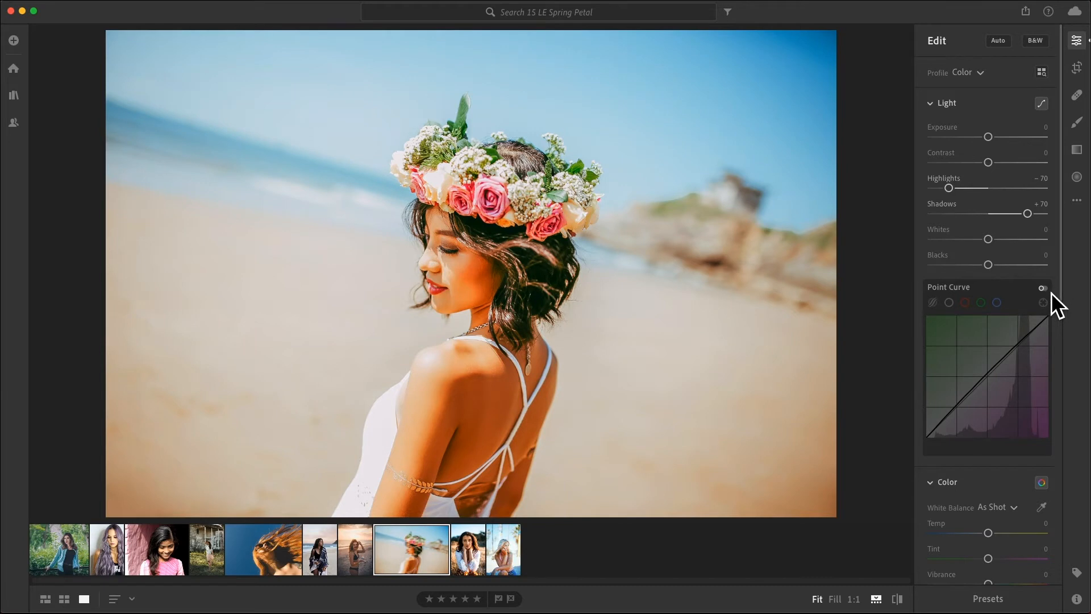
pyautogui.click(1049, 291)
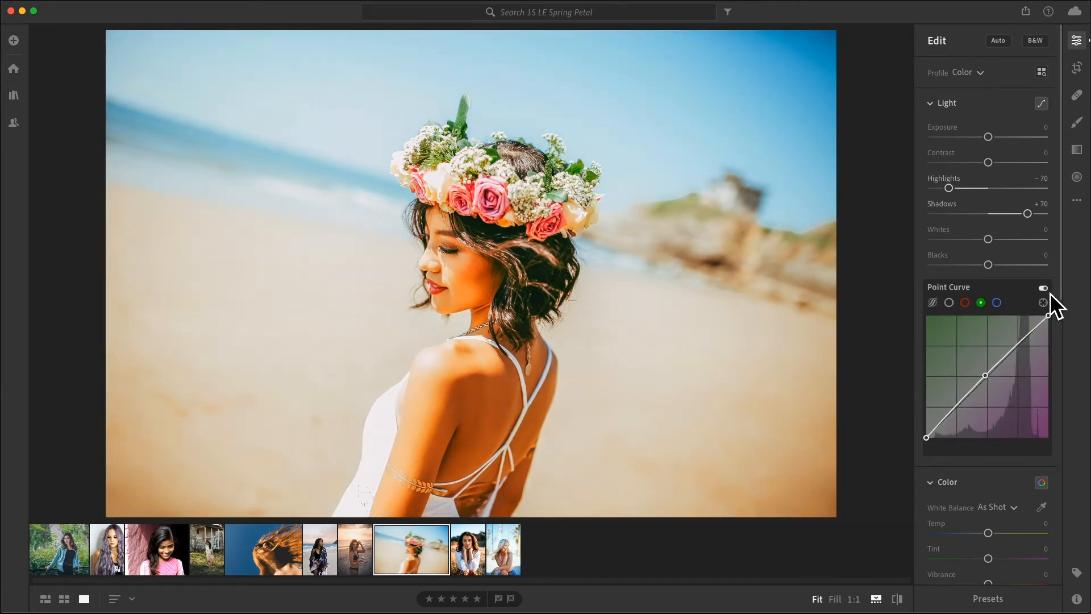
pyautogui.scroll(-10, 982, 490)
pyautogui.scroll(-1, 982, 489)
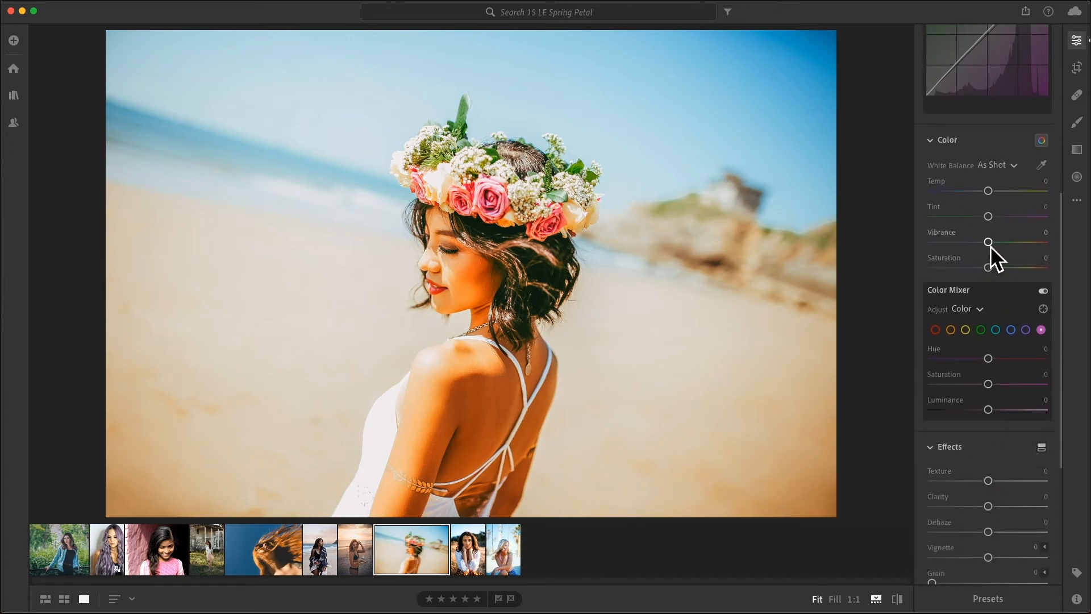
pyautogui.moveTo(990, 243); pyautogui.dragTo(1016, 244)
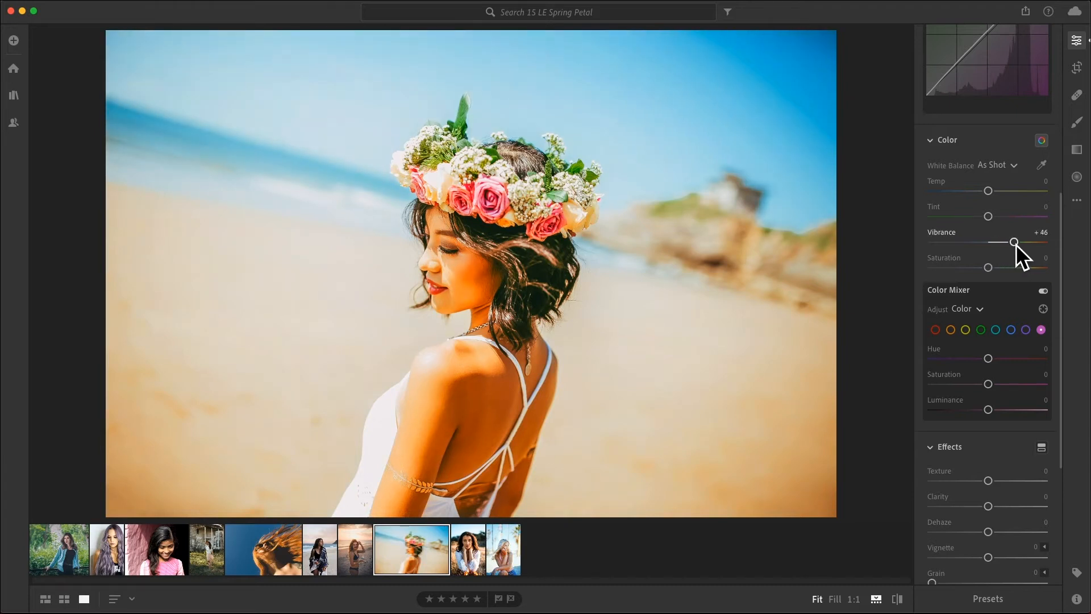
pyautogui.moveTo(996, 278); pyautogui.dragTo(969, 279)
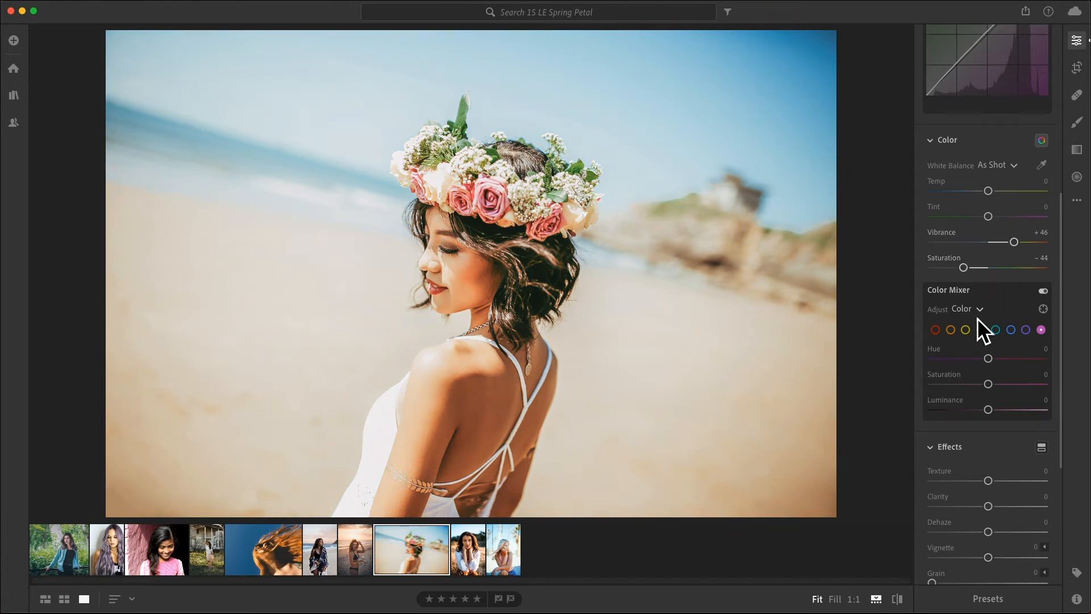
# In the Color Mixer, set red Saturation to +30 and Luminance to +24.
pyautogui.click(1043, 146)
pyautogui.click(1042, 145)
pyautogui.click(940, 333)
pyautogui.moveTo(992, 384); pyautogui.dragTo(1000, 409)
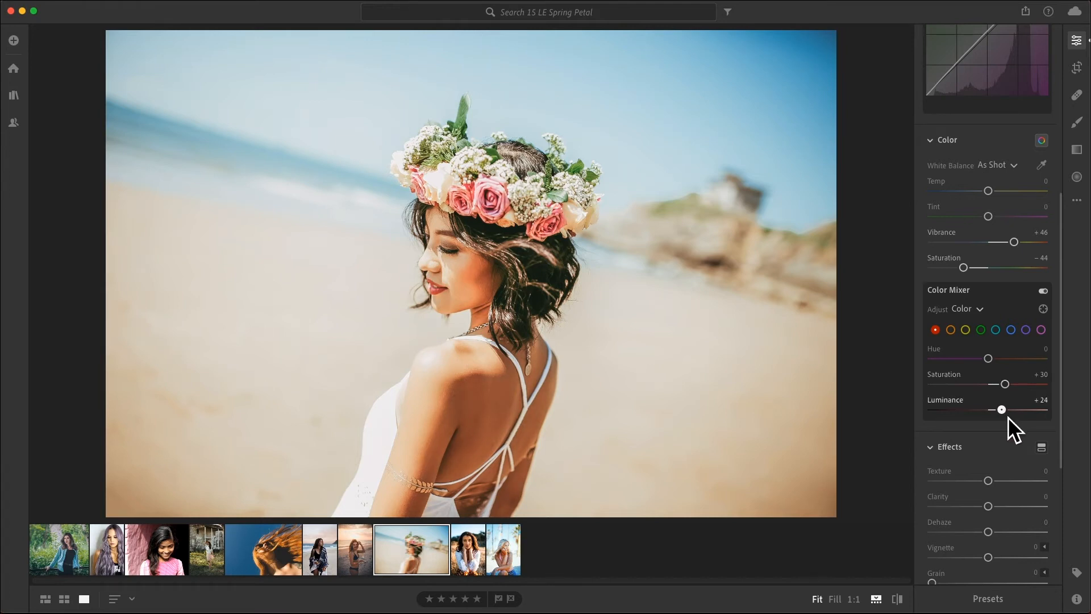
# Set orange Hue to −10, Saturation to +32 and Luminance to −28 in the Color Mixer.
pyautogui.click(957, 336)
pyautogui.moveTo(992, 363); pyautogui.dragTo(987, 366)
pyautogui.moveTo(991, 387); pyautogui.dragTo(1010, 387)
pyautogui.moveTo(995, 412); pyautogui.dragTo(978, 421)
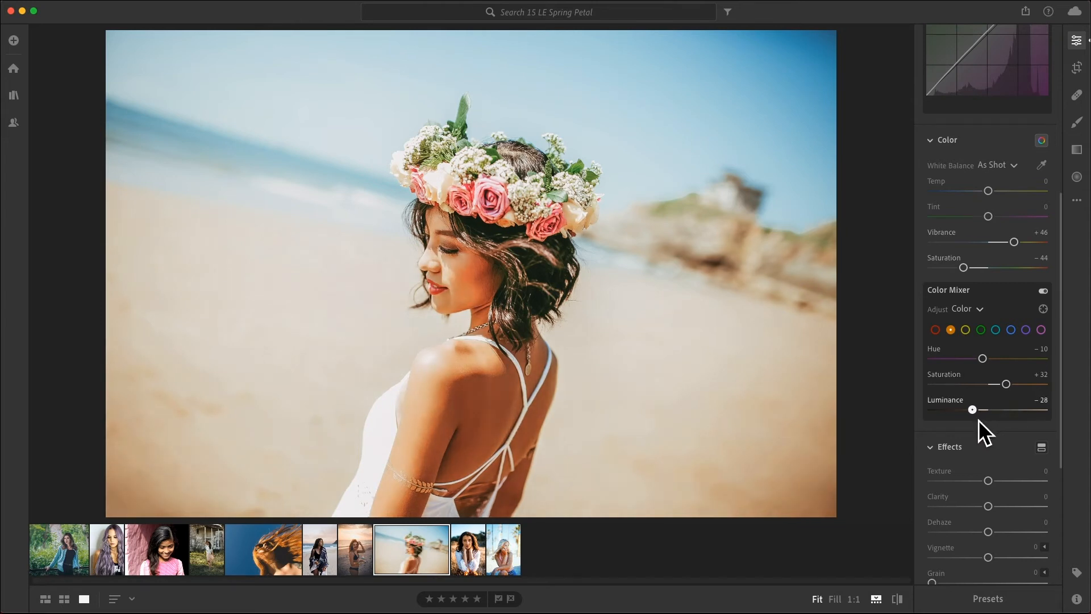
# Set yellow Hue to −100, Saturation to +15 and Luminance to −30.
pyautogui.click(973, 333)
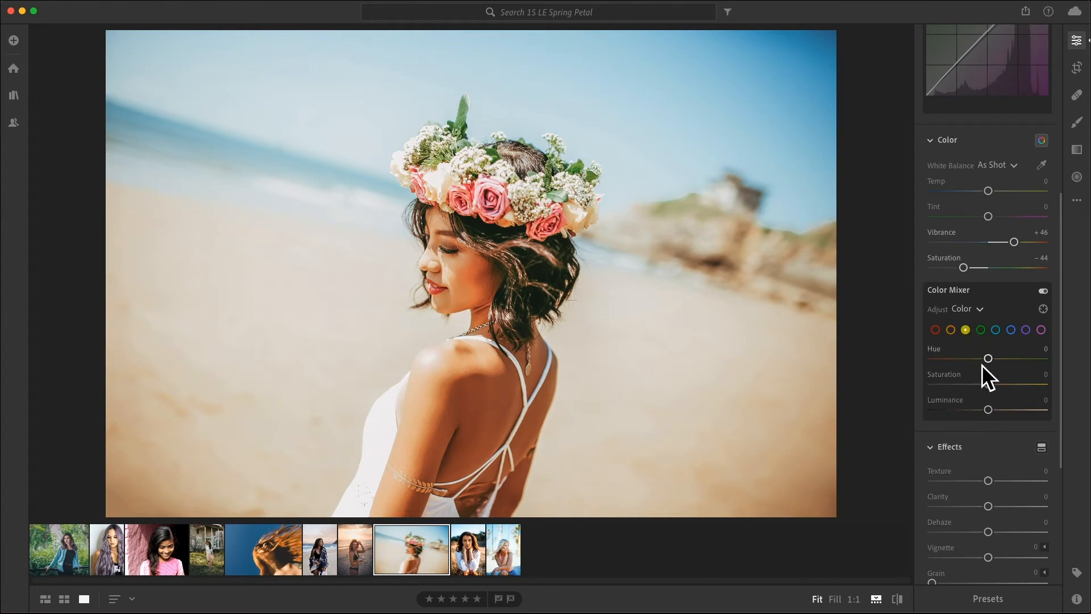
pyautogui.moveTo(991, 361); pyautogui.dragTo(915, 363)
pyautogui.moveTo(995, 389); pyautogui.dragTo(1004, 389)
pyautogui.moveTo(994, 411); pyautogui.dragTo(977, 419)
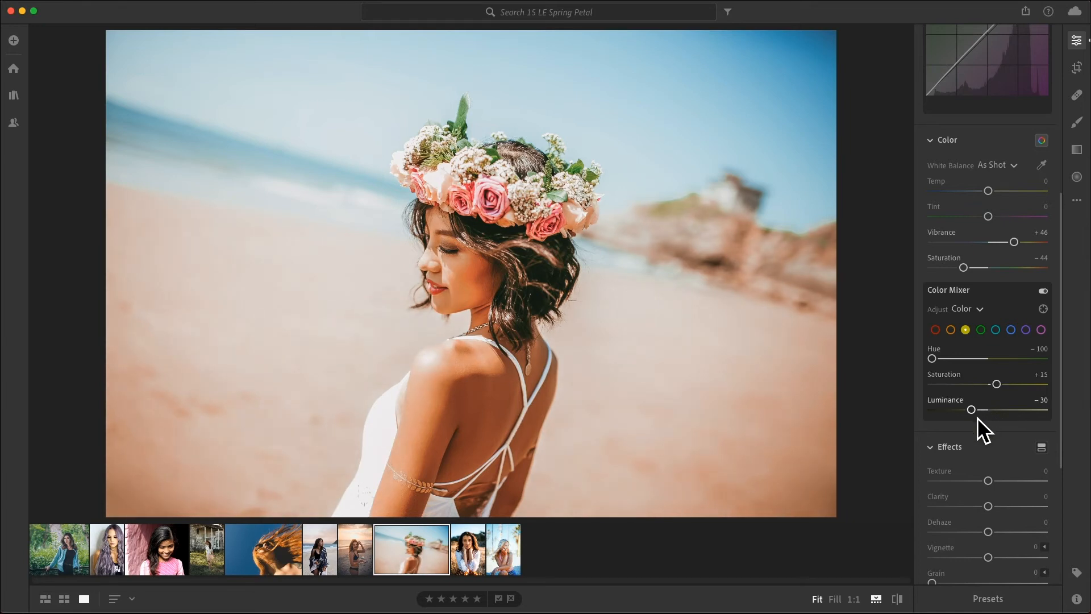
# Set green Saturation to −93 and Luminance to −56.
pyautogui.click(987, 333)
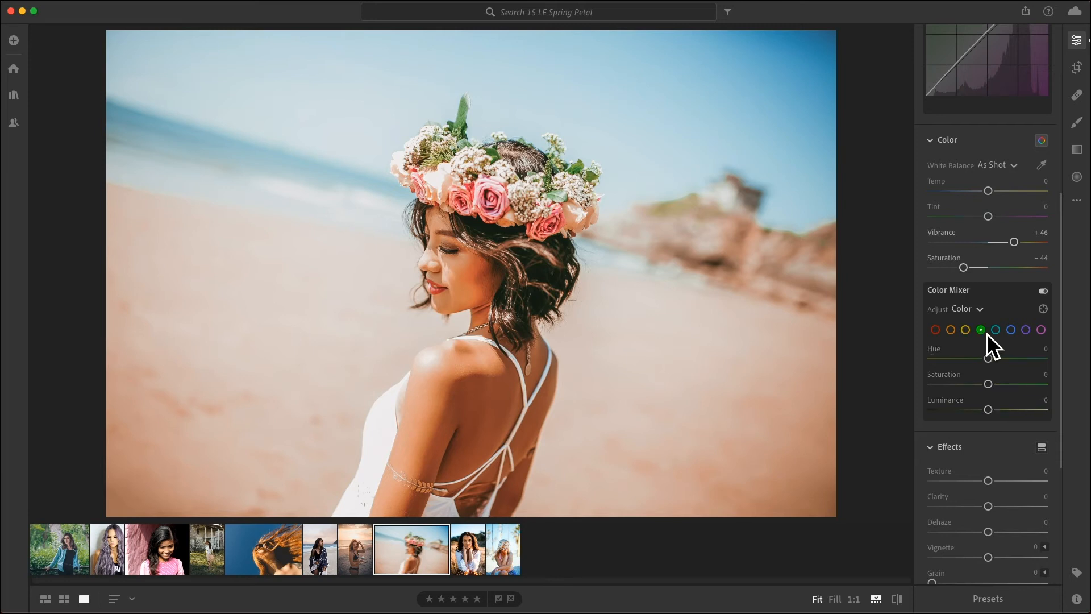
pyautogui.moveTo(989, 386); pyautogui.dragTo(940, 394)
pyautogui.moveTo(992, 415); pyautogui.dragTo(960, 422)
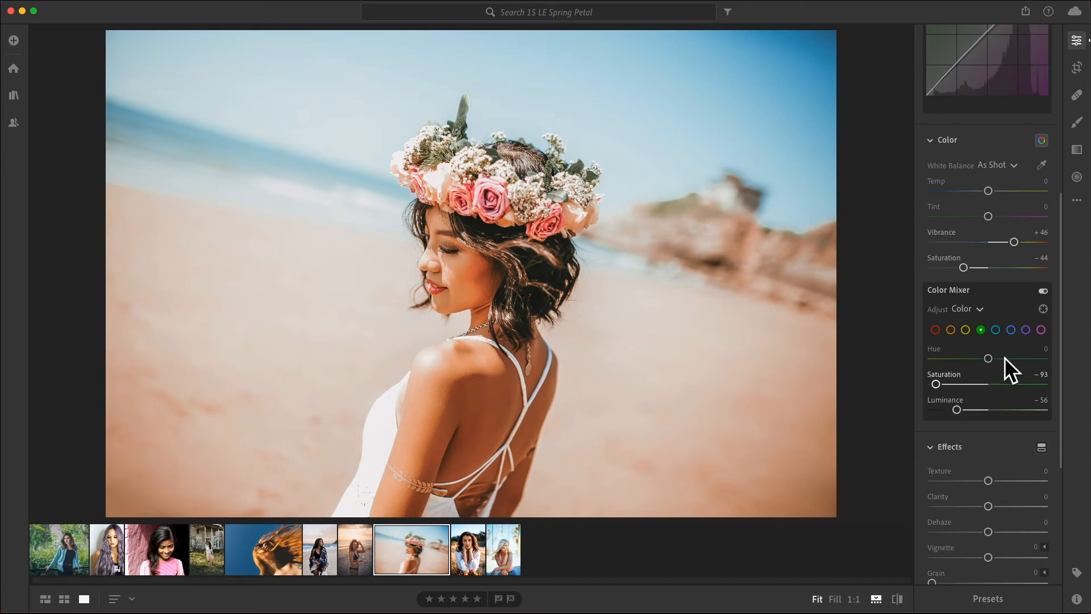
# Lower aqua saturation slightly, then set blue Hue to +10, Saturation to −80 and Luminance to −34.
pyautogui.click(997, 331)
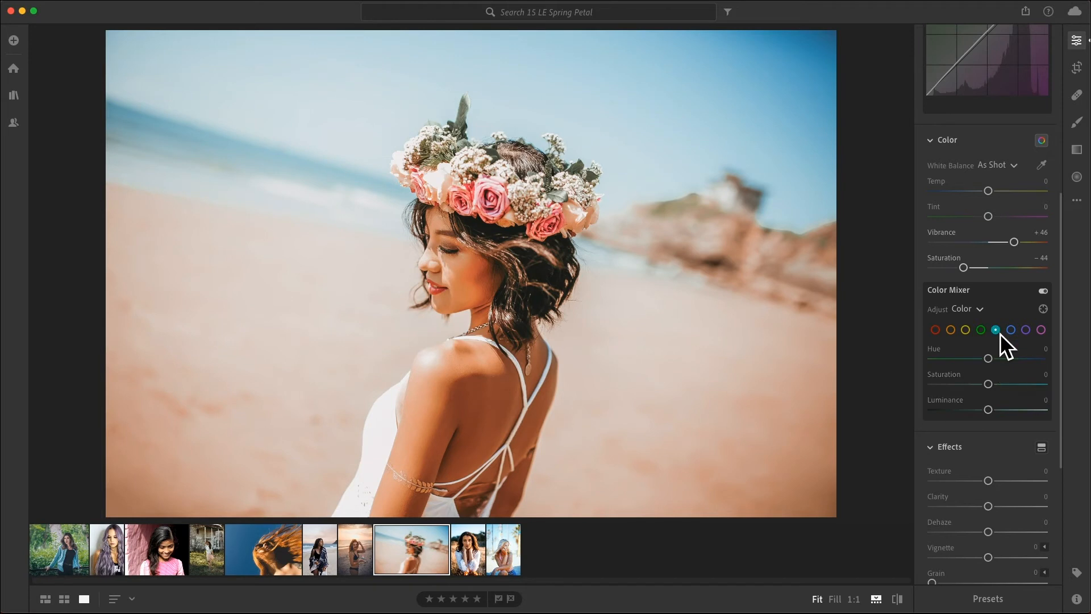
pyautogui.moveTo(992, 386); pyautogui.dragTo(974, 391)
pyautogui.click(1015, 333)
pyautogui.moveTo(997, 362); pyautogui.dragTo(998, 360)
pyautogui.moveTo(989, 385); pyautogui.dragTo(951, 385)
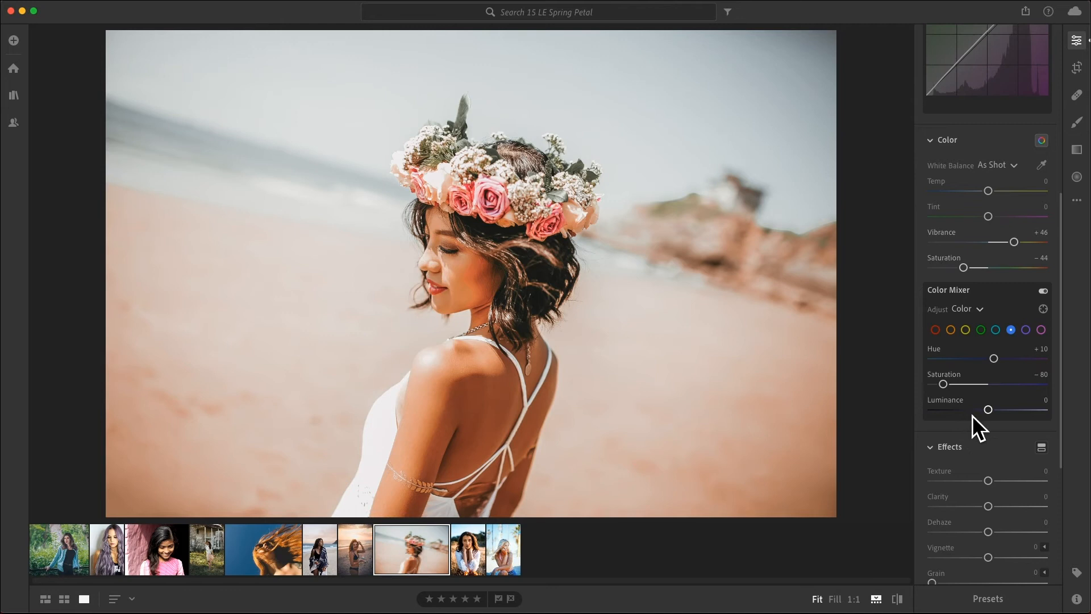
pyautogui.moveTo(990, 414); pyautogui.dragTo(977, 415)
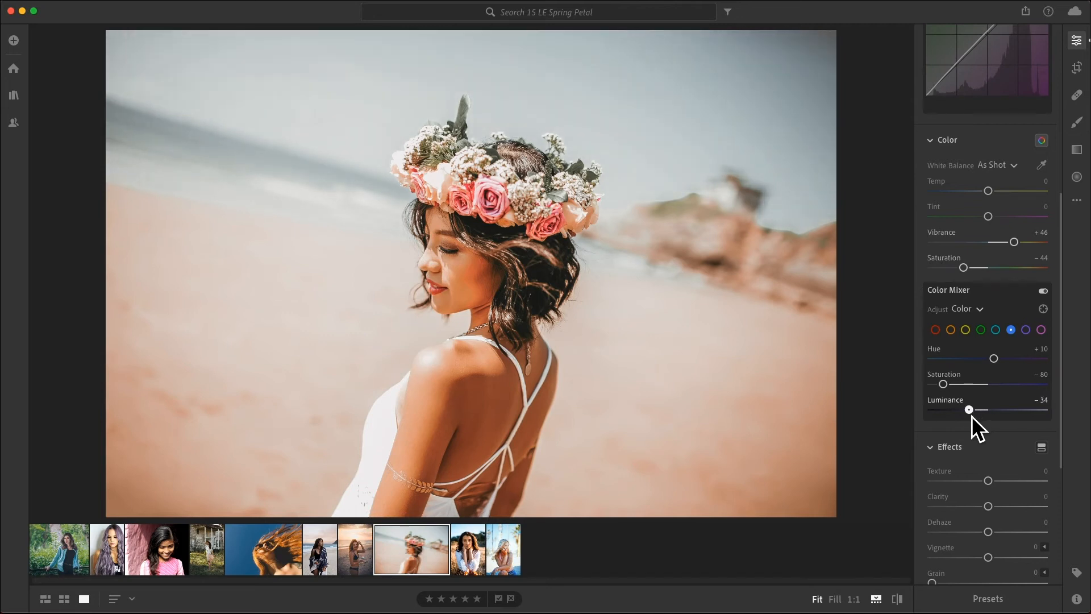
# Lower purple saturation slightly and raise its luminance, then set magenta Saturation and Luminance to +50.
pyautogui.click(1027, 330)
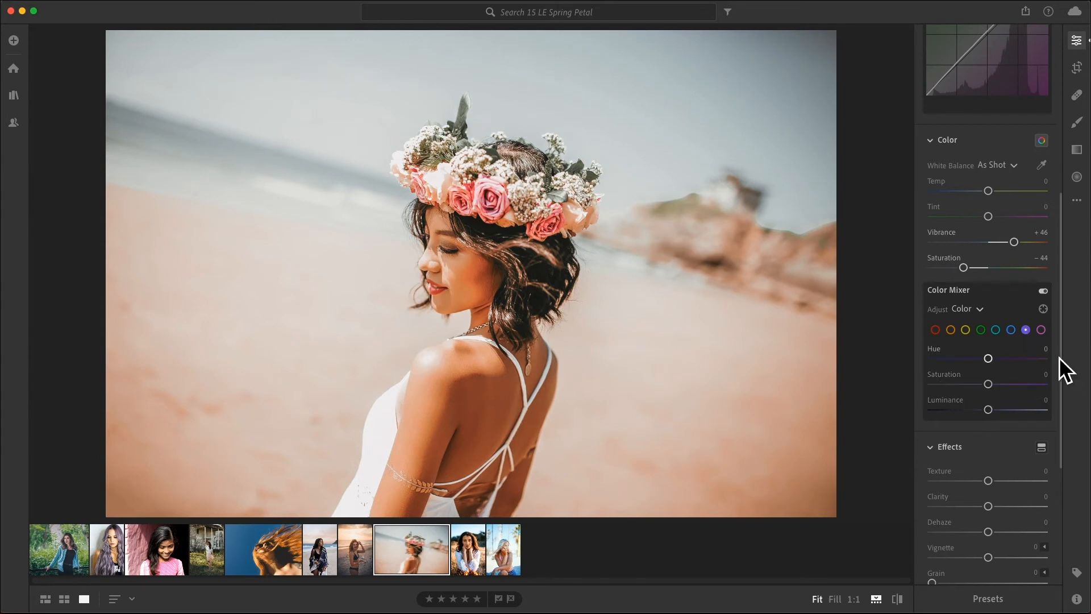
pyautogui.moveTo(989, 389); pyautogui.dragTo(984, 390)
pyautogui.moveTo(992, 411); pyautogui.dragTo(1016, 407)
pyautogui.click(1042, 330)
pyautogui.moveTo(988, 388); pyautogui.dragTo(1019, 414)
# Set Sharpening to 70 and compare the edited photo with the original.
pyautogui.scroll(-5, 976, 467)
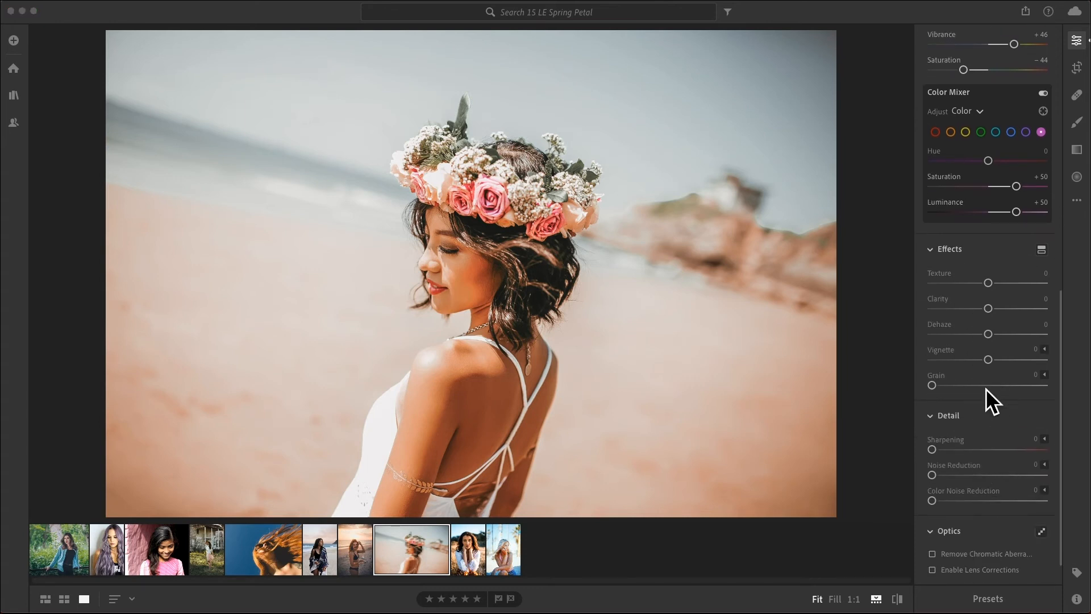
pyautogui.scroll(-1, 986, 389)
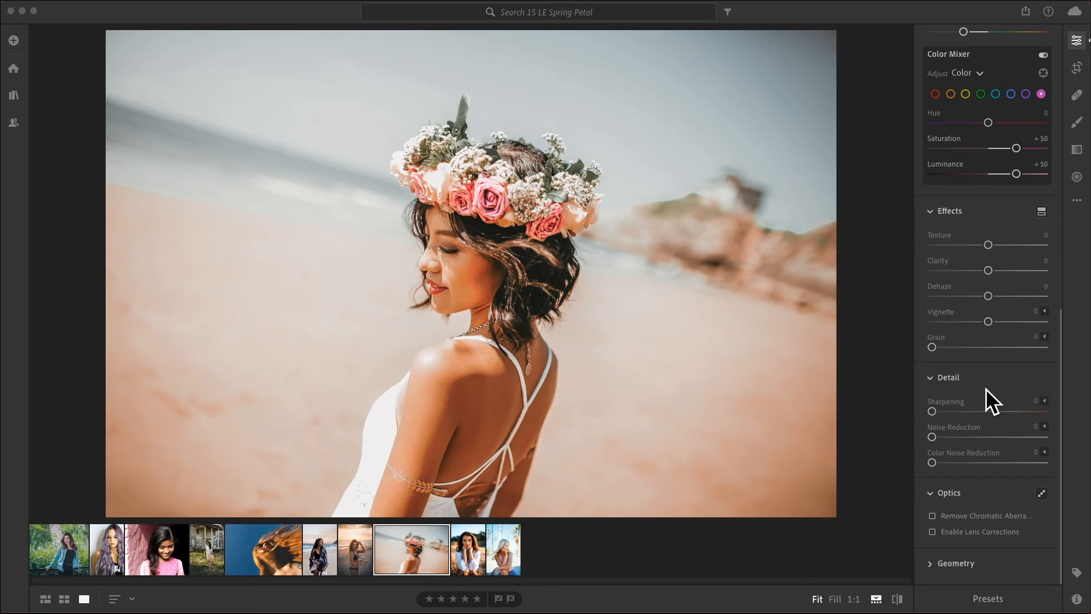
pyautogui.moveTo(939, 418); pyautogui.dragTo(966, 418)
pyautogui.moveTo(991, 415); pyautogui.dragTo(991, 415)
pyautogui.press('\\')
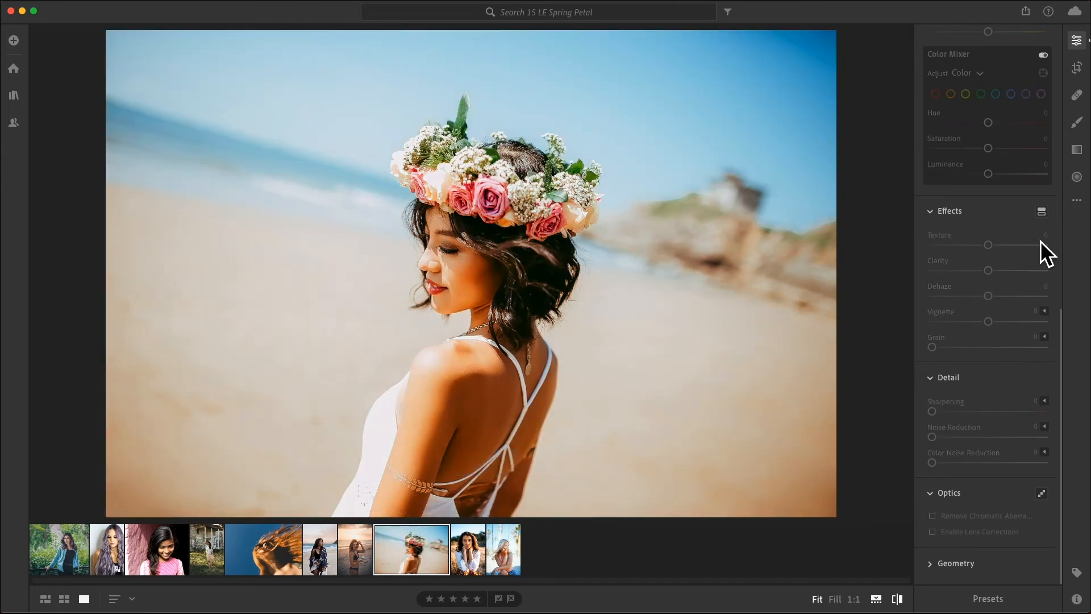
pyautogui.press('\\')
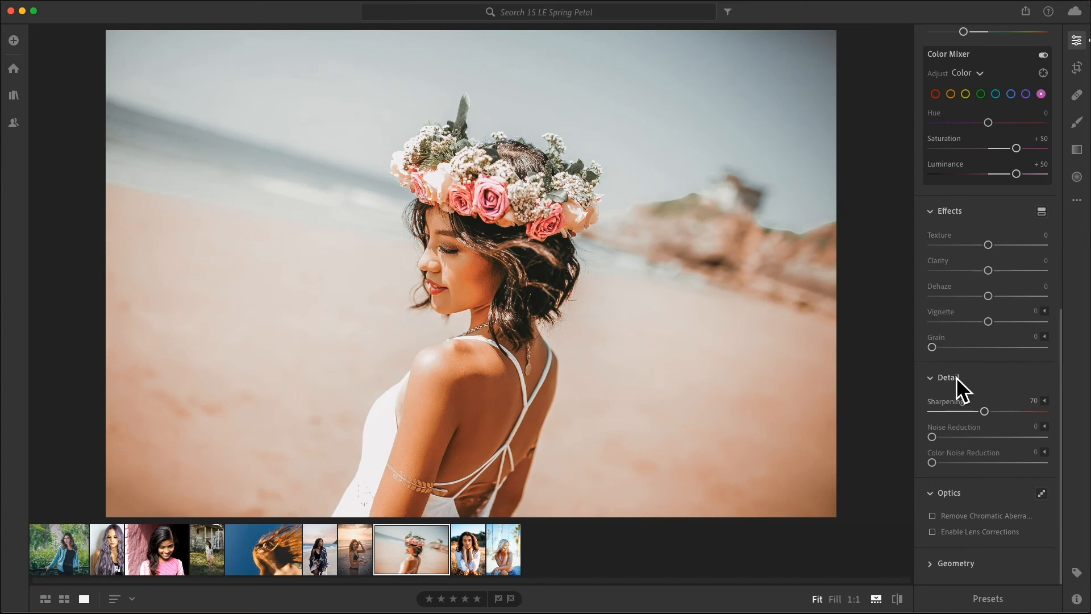
# Create a new preset from the current settings named Spring Petal.
pyautogui.click(989, 599)
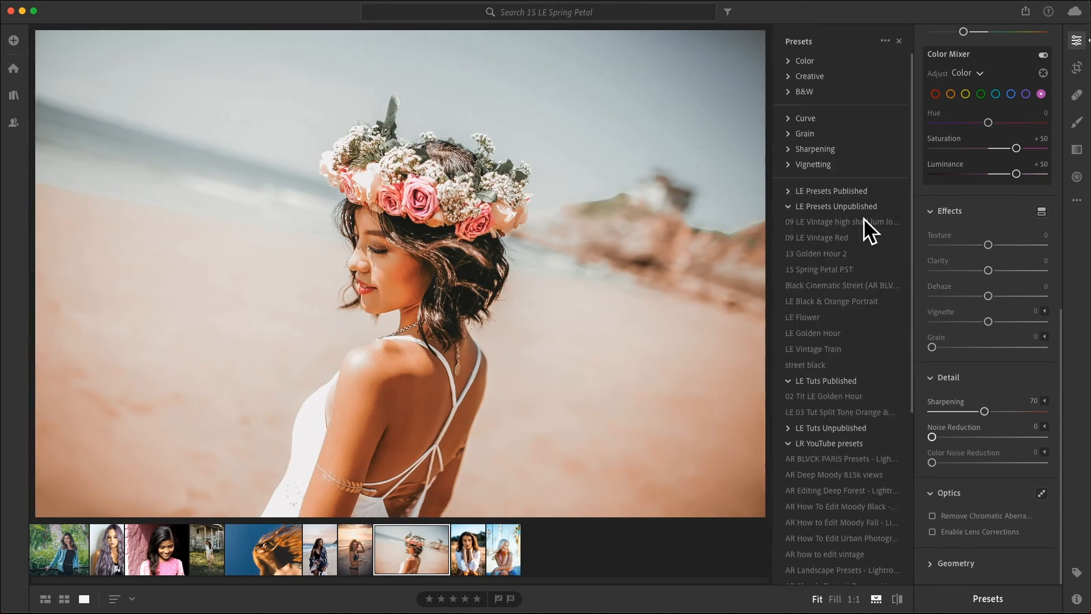
pyautogui.click(887, 43)
pyautogui.click(851, 67)
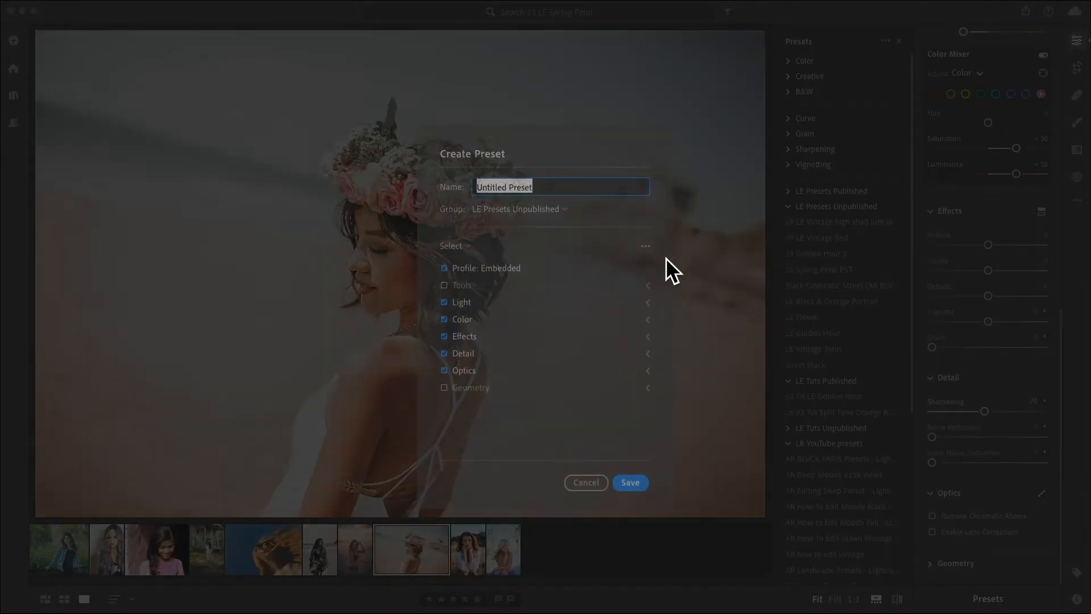
pyautogui.press('BackSpace')
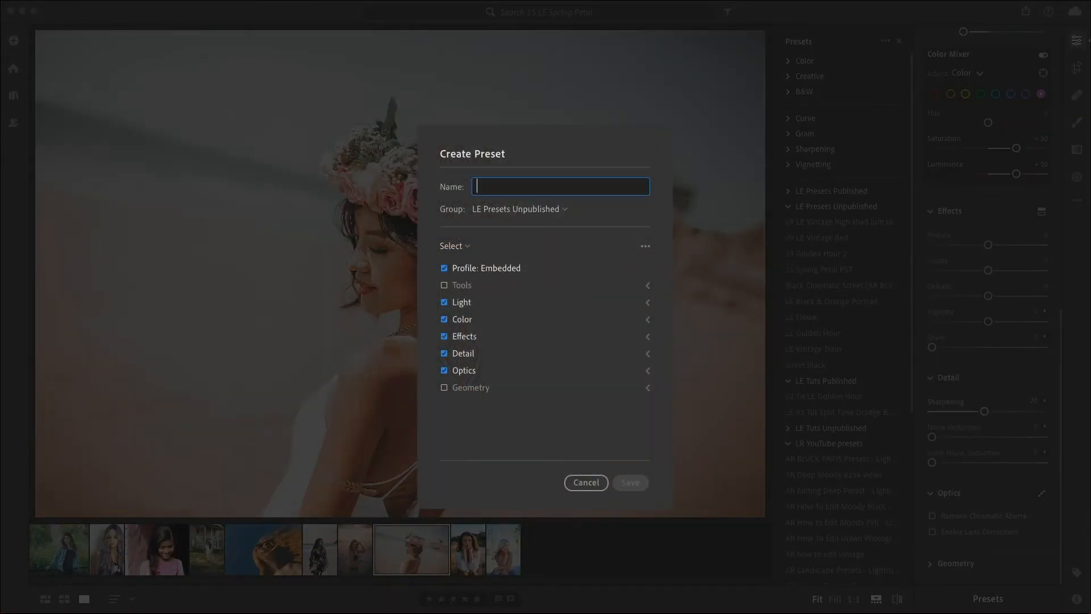
pyautogui.write('Spring Petal')
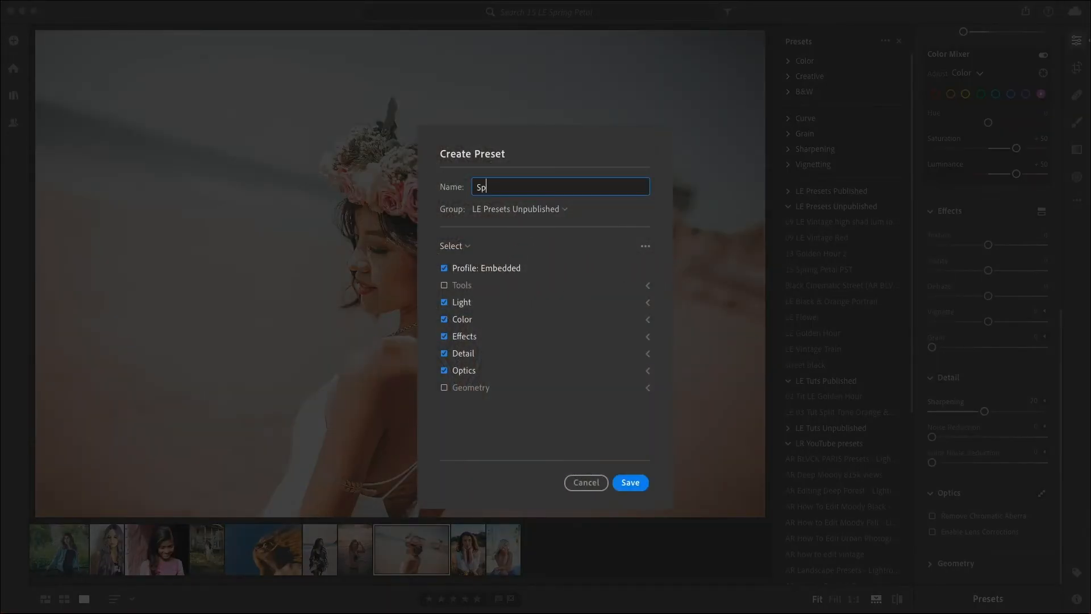
# Put the preset in a new preset group named Spring Presets.
pyautogui.click(512, 208)
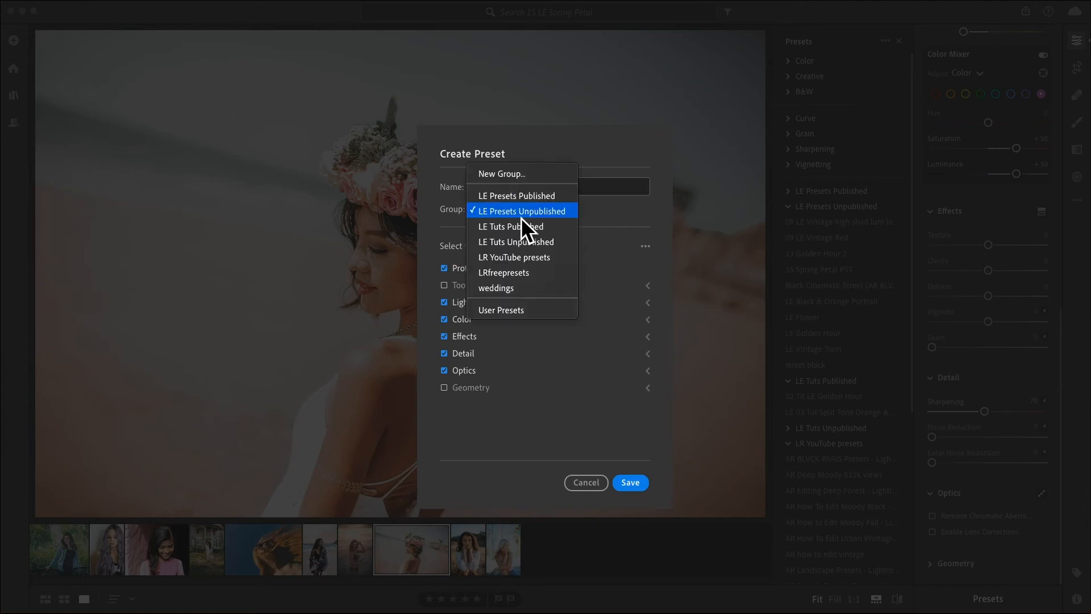
pyautogui.click(499, 311)
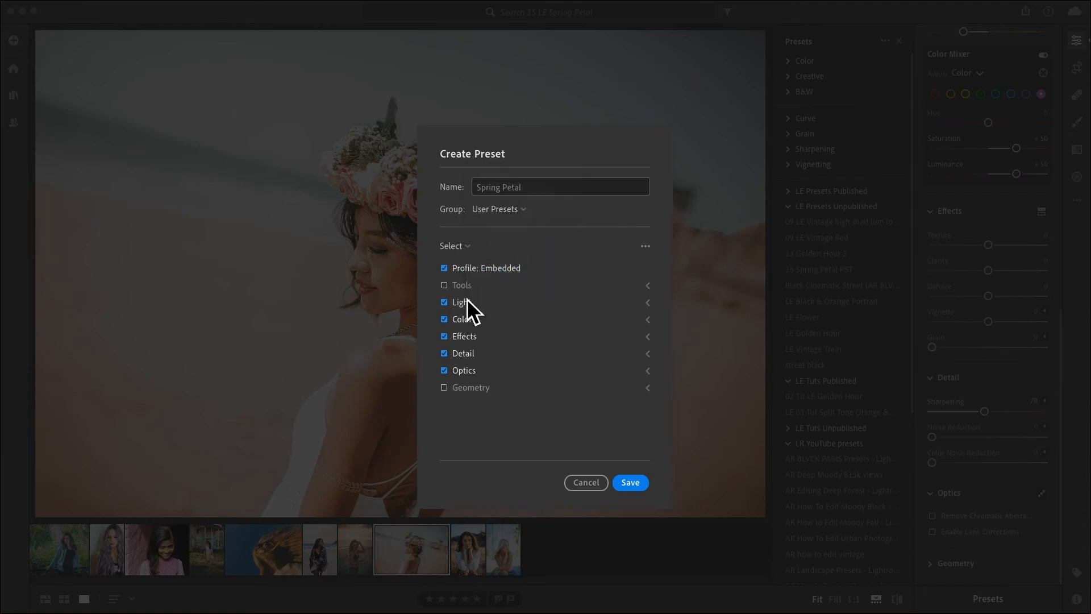
pyautogui.click(520, 211)
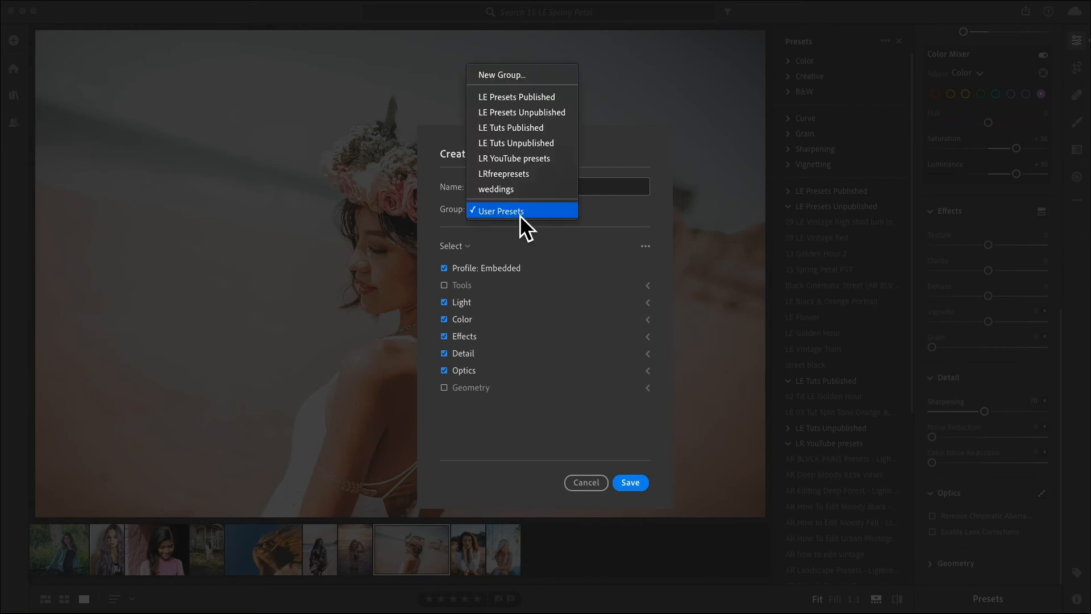
pyautogui.click(513, 75)
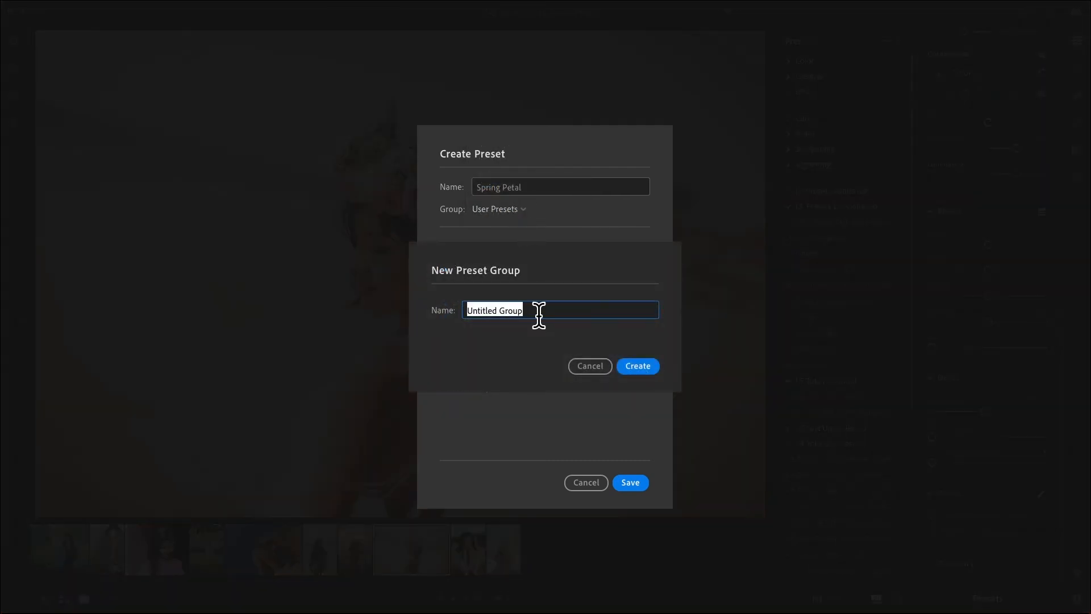
pyautogui.write('Sp')
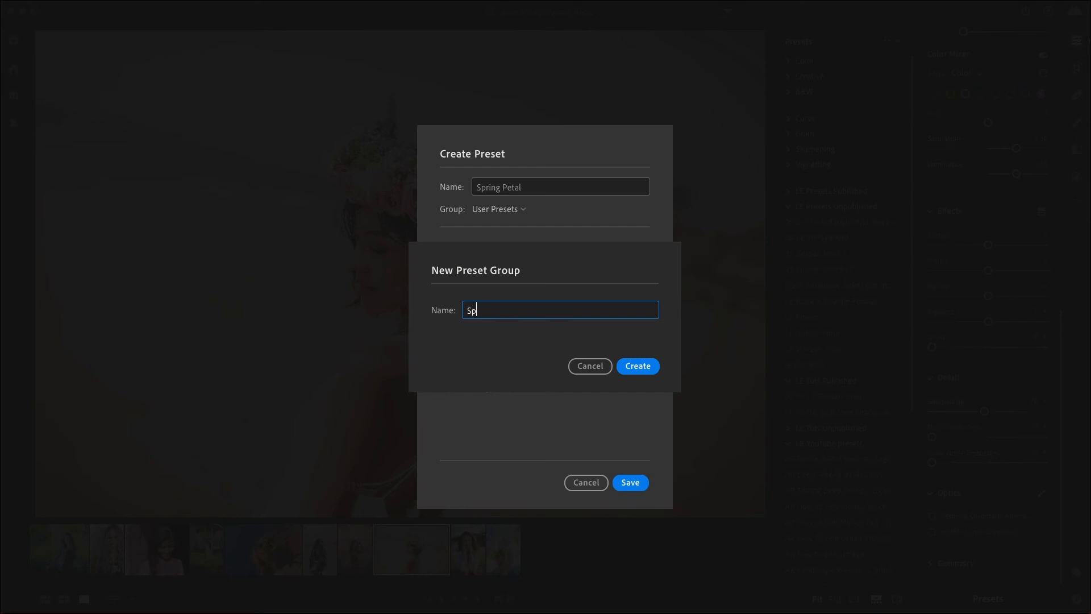
pyautogui.write('ring Presets')
pyautogui.click(640, 368)
# Exclude the Profile and Optics settings from the preset and save it.
pyautogui.click(447, 271)
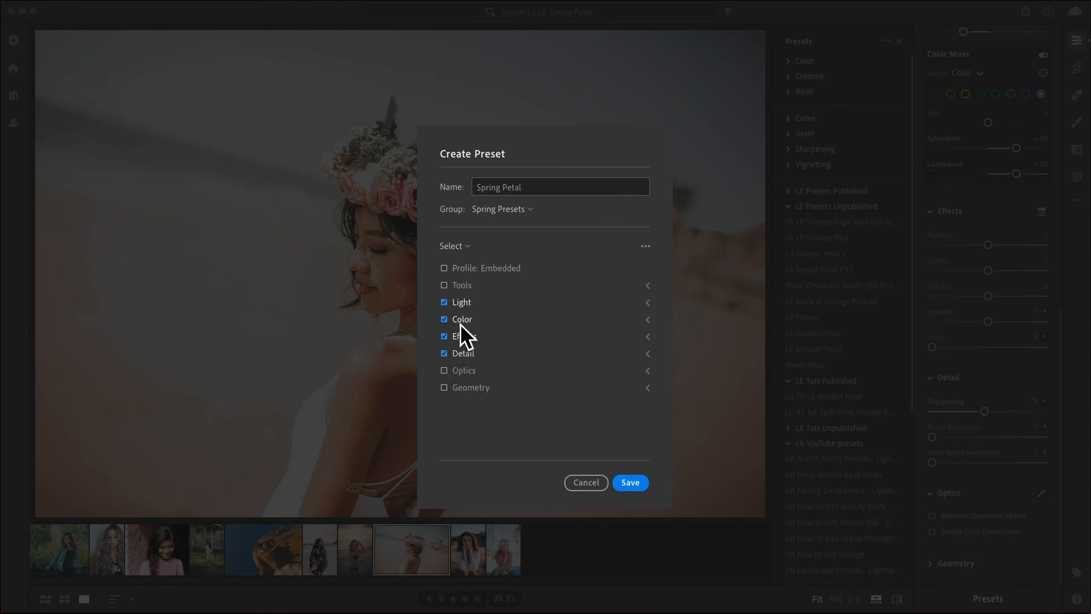
pyautogui.click(630, 483)
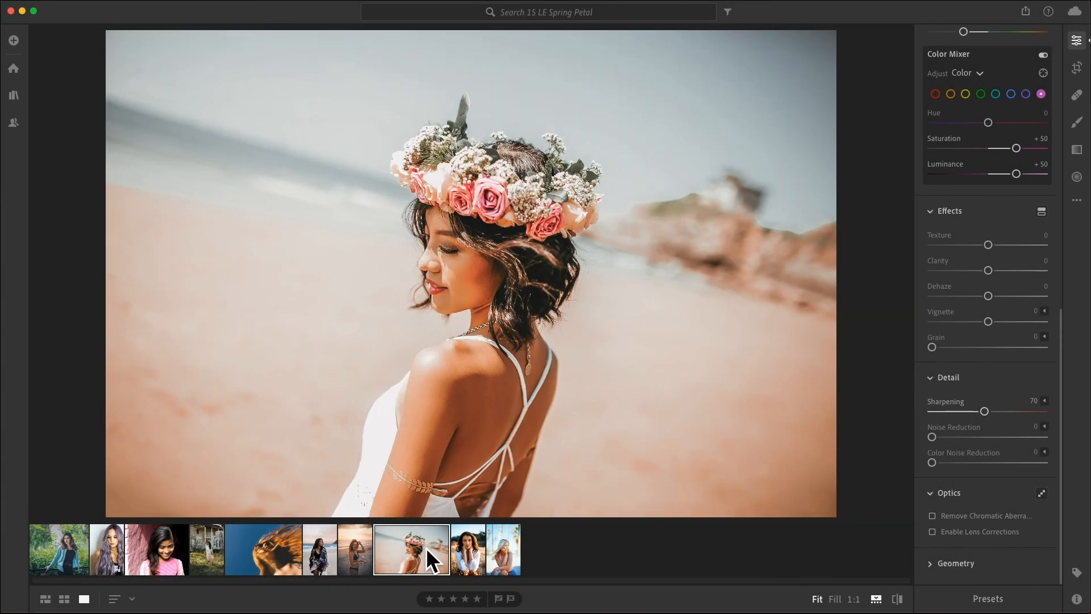
# Apply the Spring Petal preset to the last photo in the filmstrip.
pyautogui.click(500, 547)
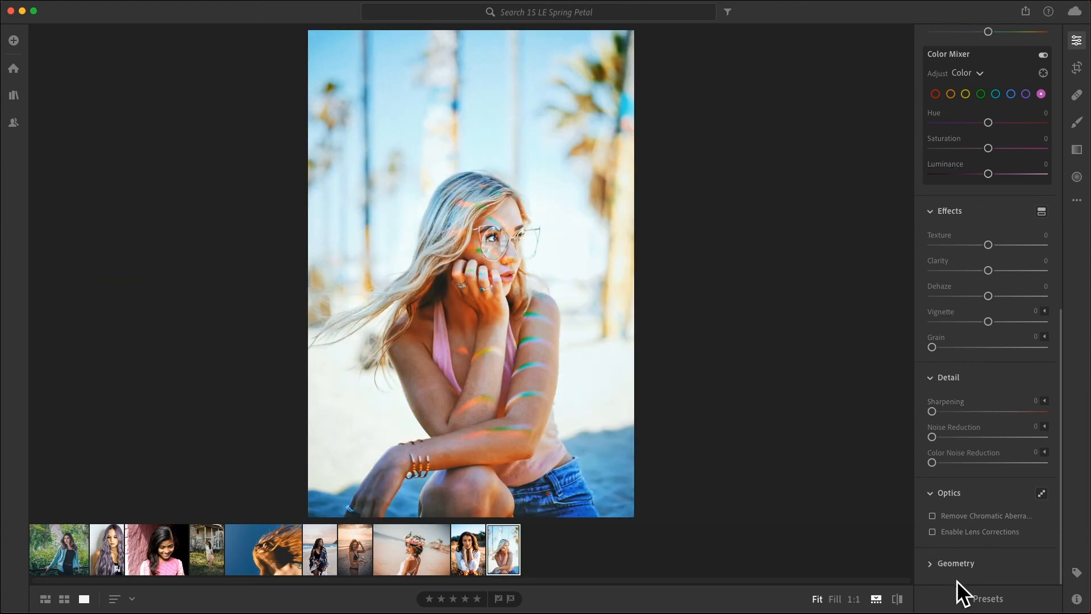
pyautogui.click(987, 599)
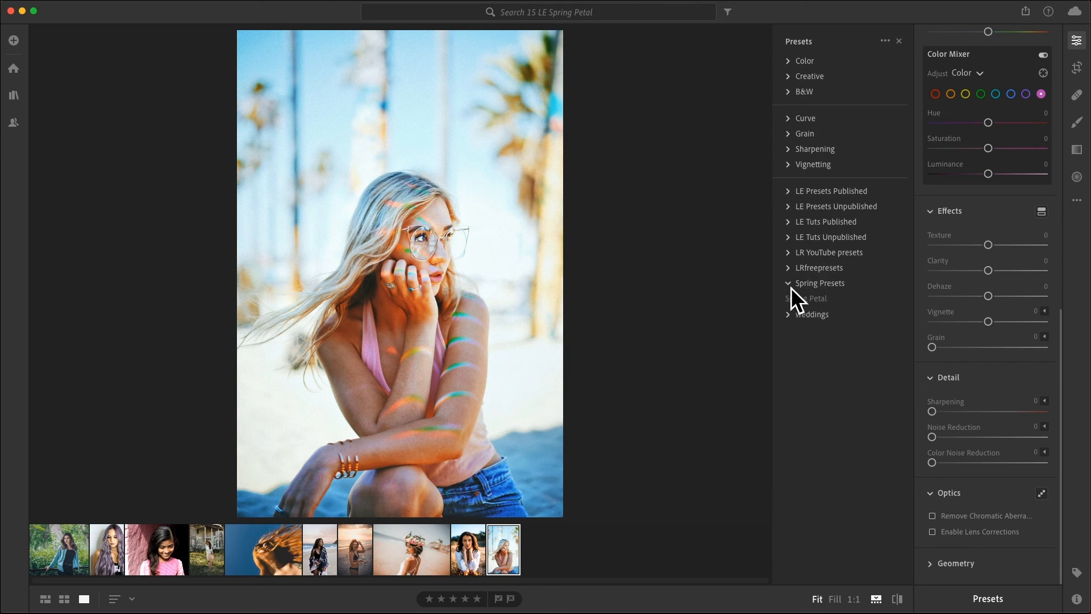
pyautogui.click(803, 300)
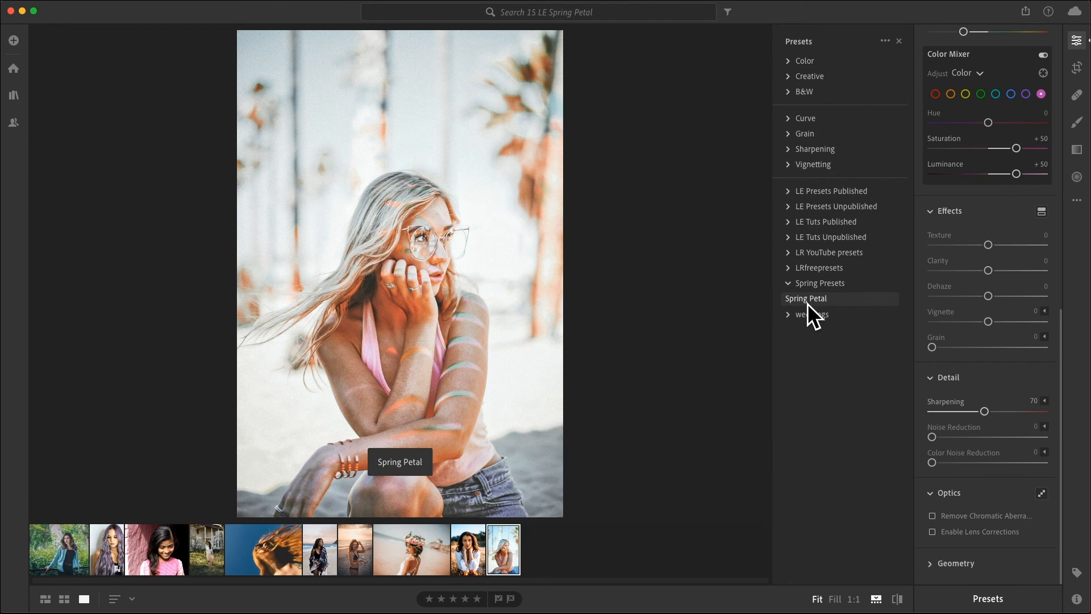
pyautogui.click(807, 301)
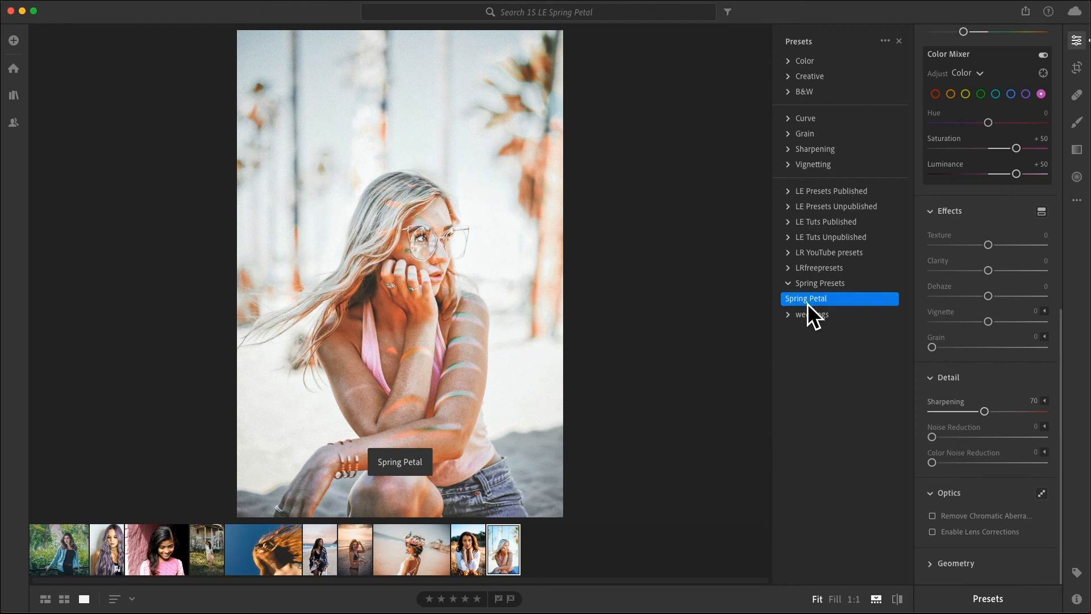
# Apply the Spring Petal preset to the white-blouse portrait, the sunset beach photo and the towel beach photo.
pyautogui.click(469, 555)
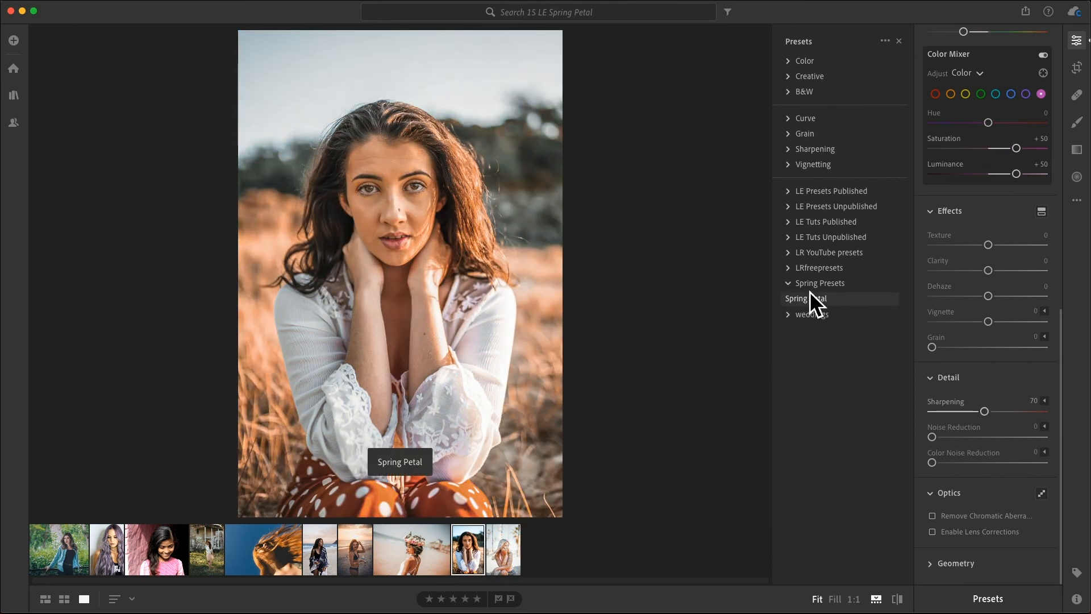
pyautogui.click(807, 301)
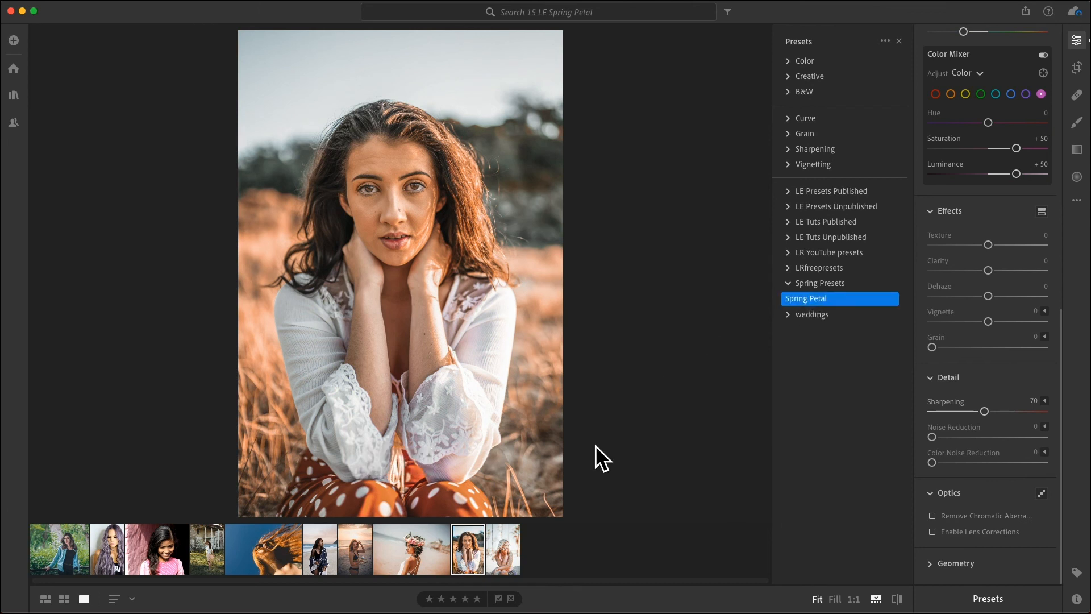
pyautogui.click(357, 549)
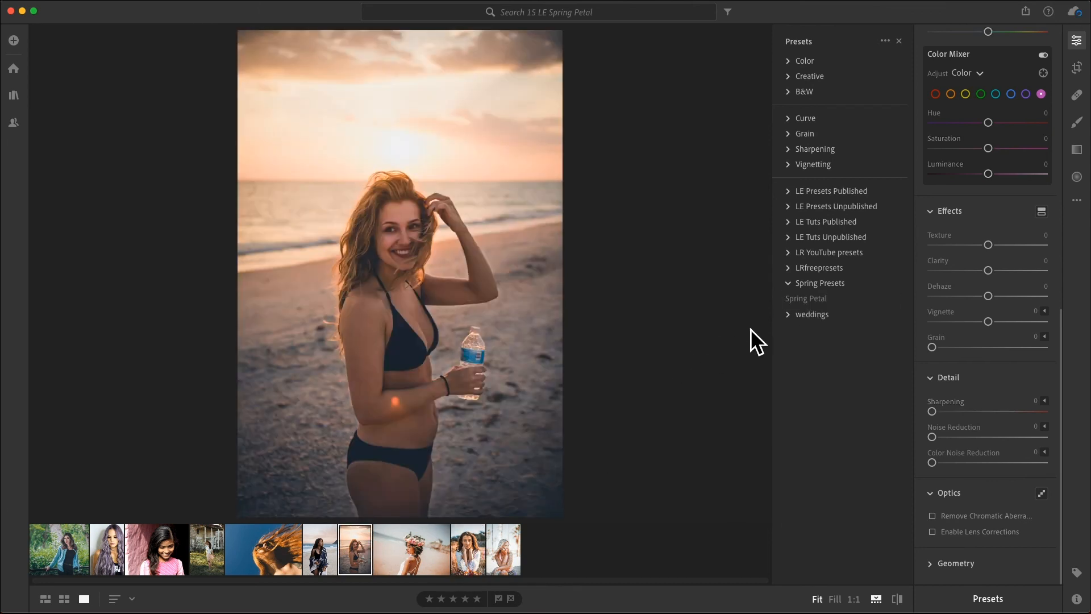
pyautogui.click(803, 303)
pyautogui.click(320, 549)
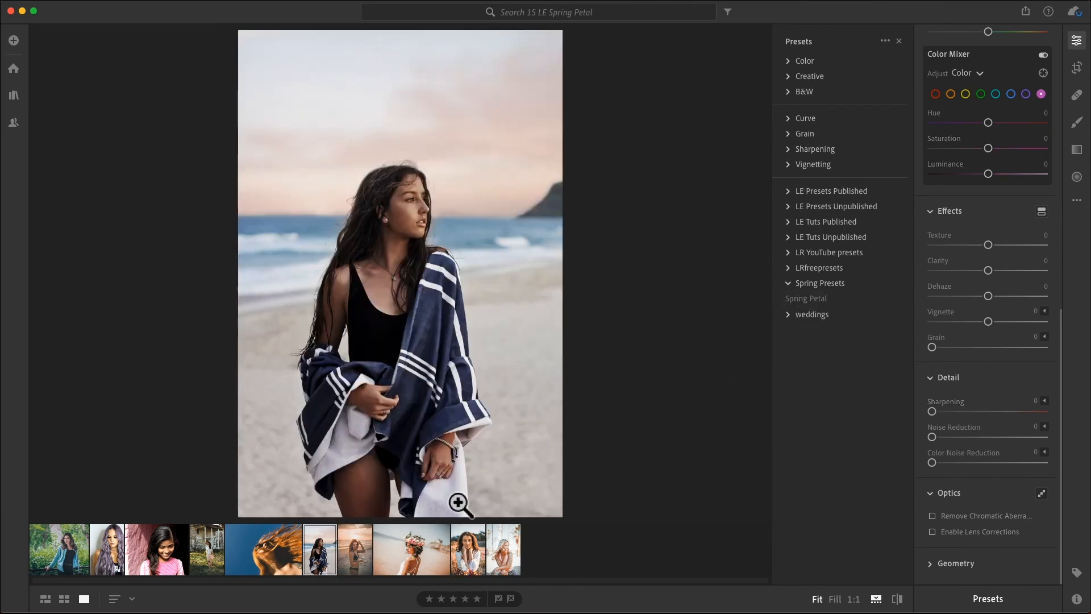
pyautogui.click(802, 301)
# Apply the Spring Petal preset to the windblown hair photo and the photo in front of the old house.
pyautogui.click(263, 549)
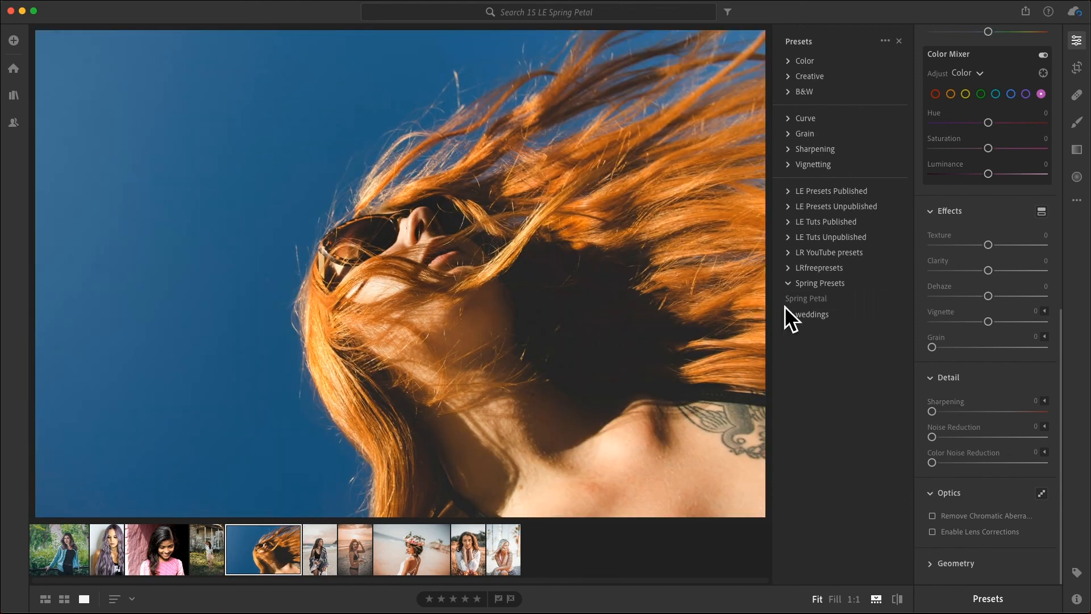
pyautogui.click(797, 301)
pyautogui.click(206, 548)
pyautogui.click(790, 299)
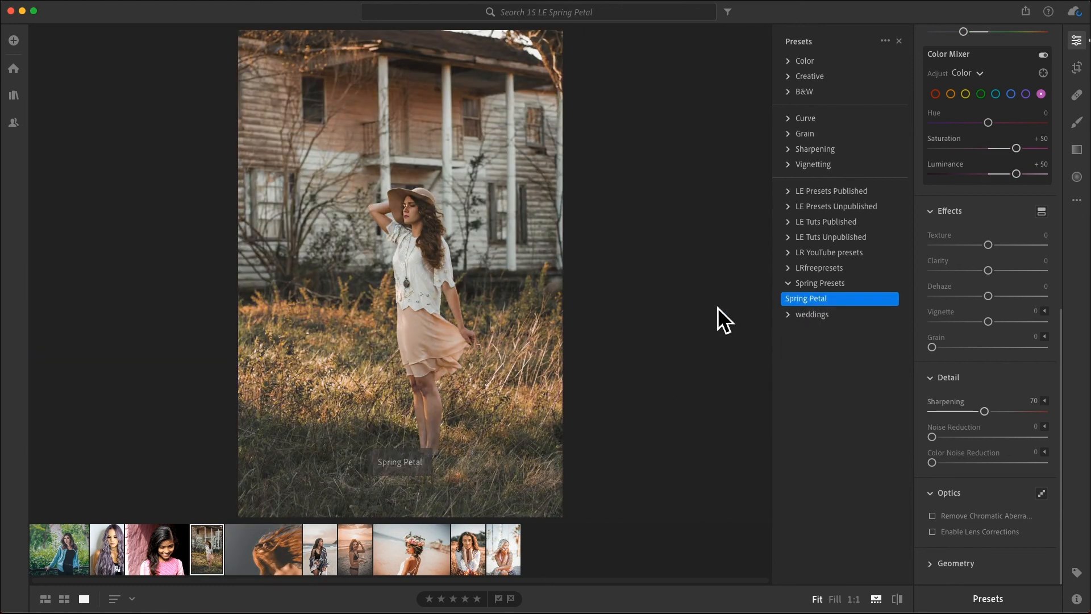
# Compare the house photo with its original version.
pyautogui.press('\\')
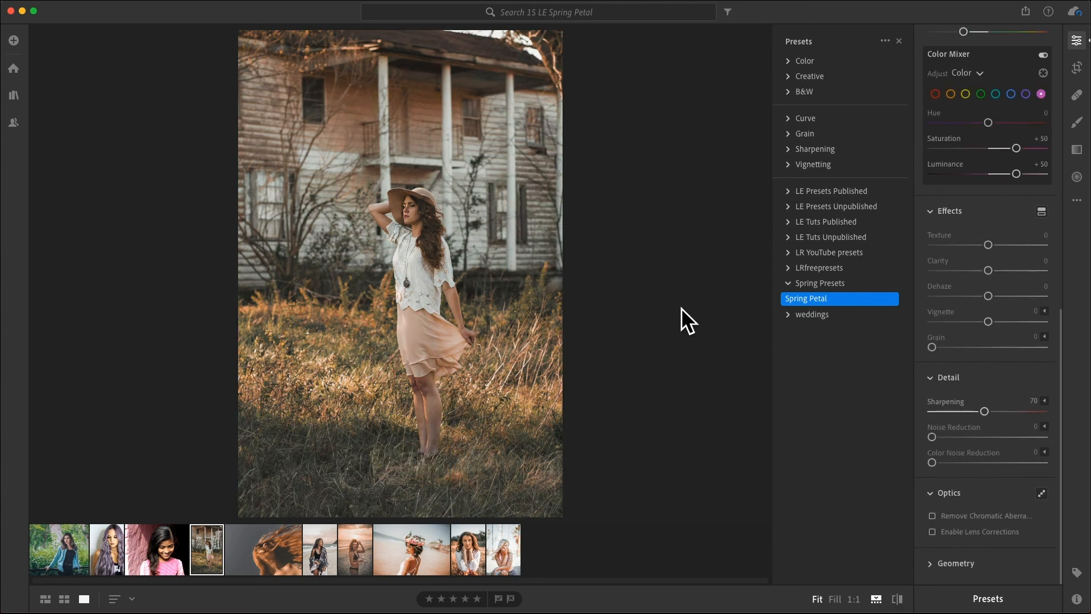
pyautogui.press('\\')
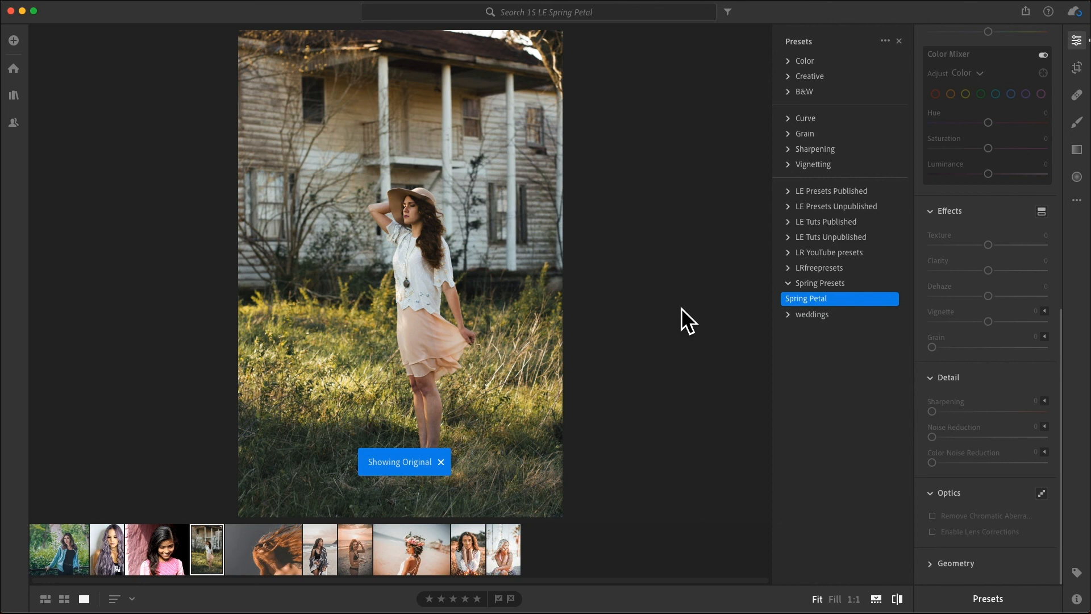
pyautogui.press('\\')
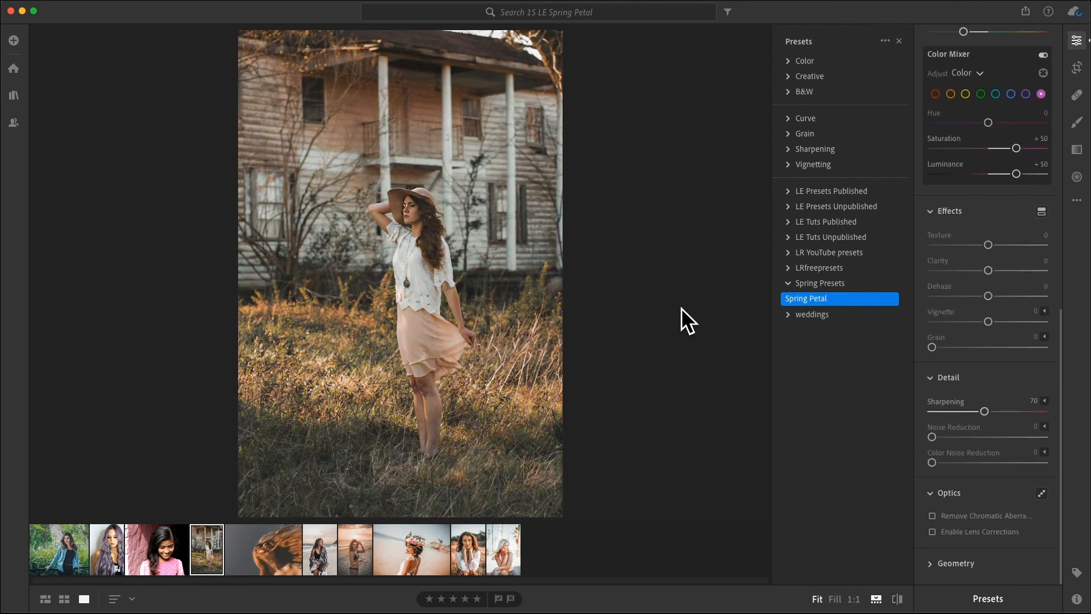